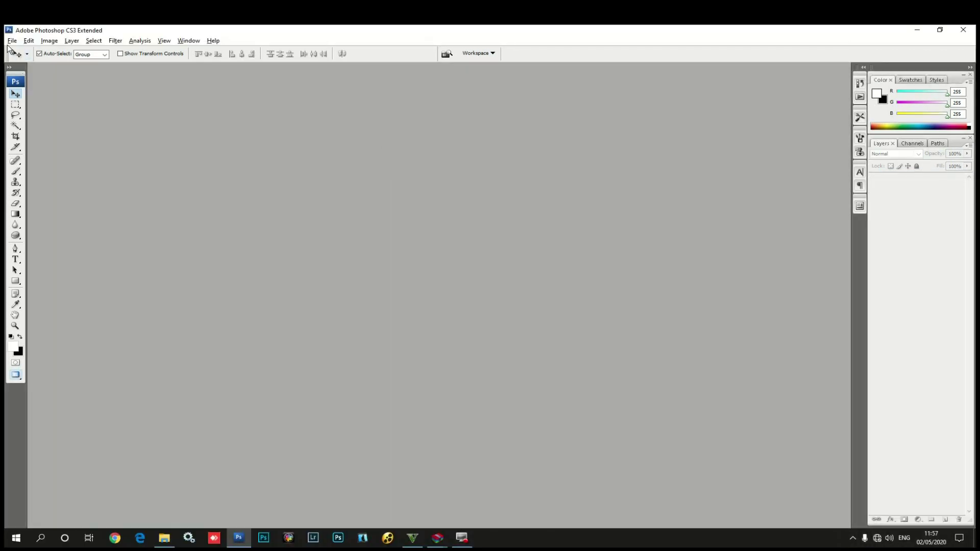
Open the portrait image 00 from the Desktop
{"action": "left_click", "coordinate": [11, 41]}
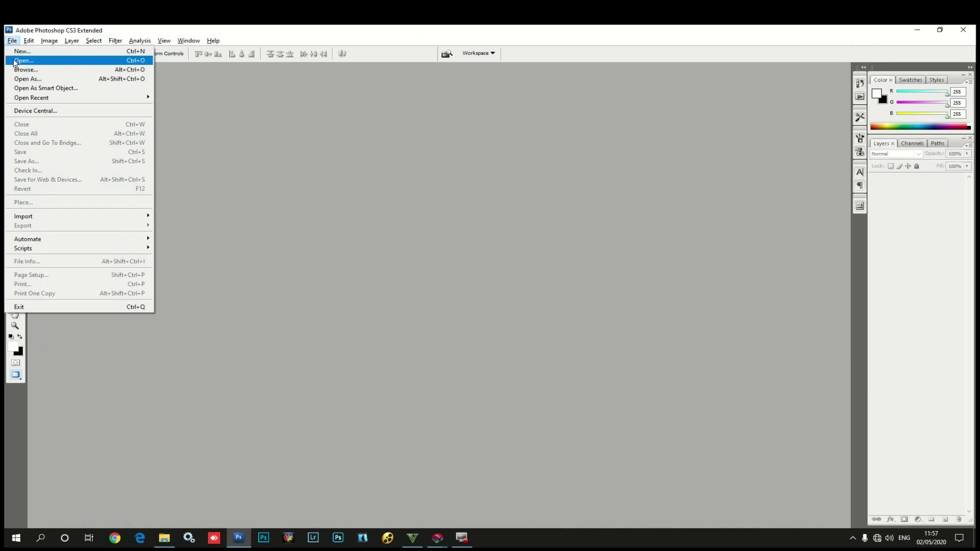
{"action": "left_click", "coordinate": [20, 60]}
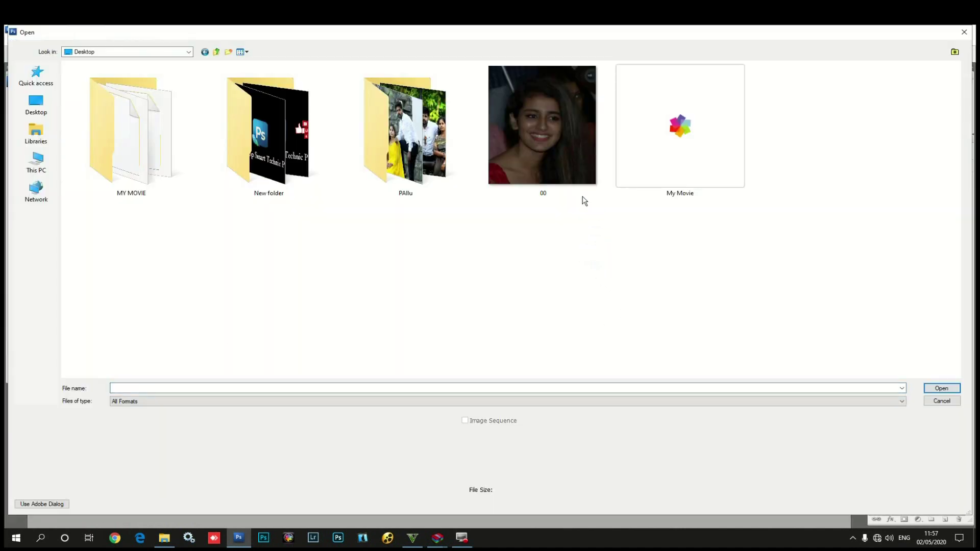
{"action": "left_click", "coordinate": [565, 144]}
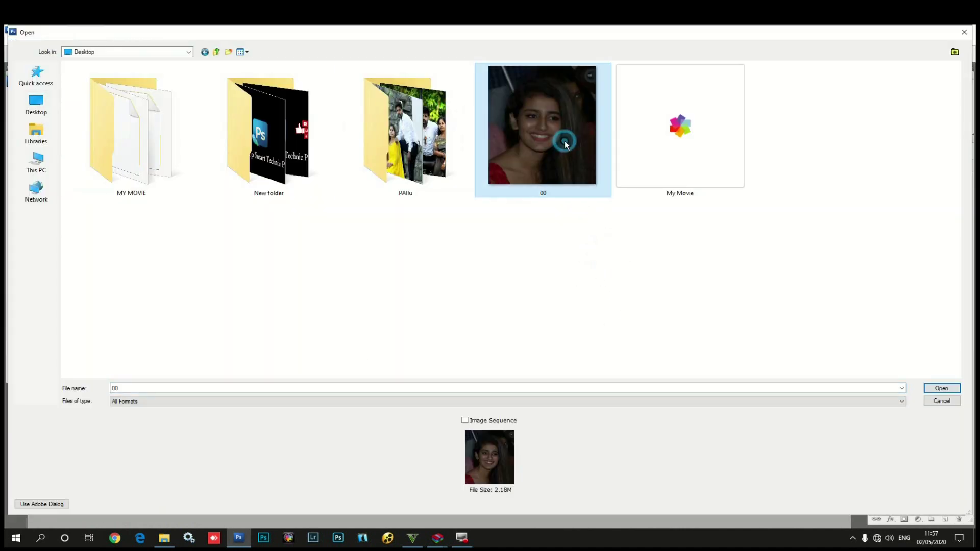
{"action": "left_click", "coordinate": [942, 389]}
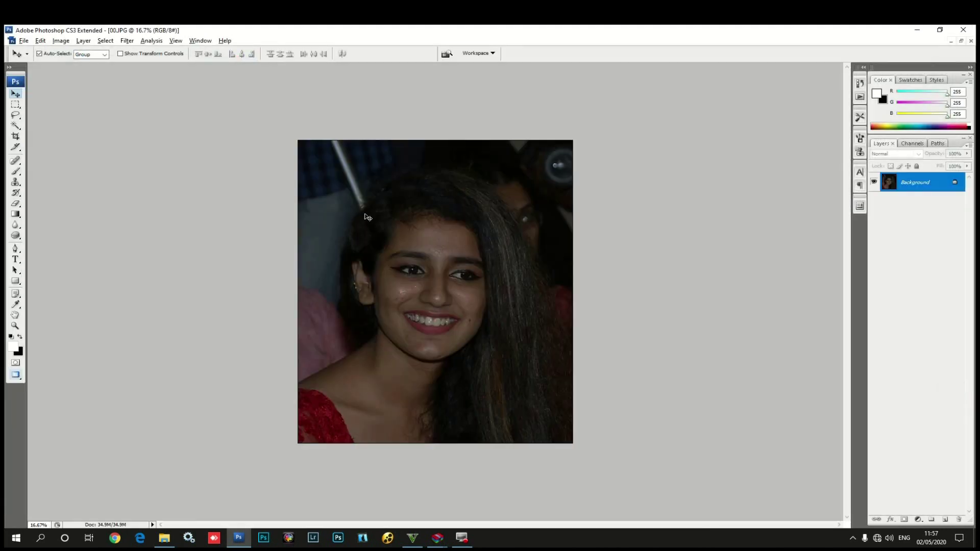
Brighten the dark portrait with Levels by lowering the RGB white input level to 125
{"action": "key", "text": "ctrl+plus"}
{"action": "key", "text": "ctrl+minus"}
{"action": "key", "text": "ctrl+l"}
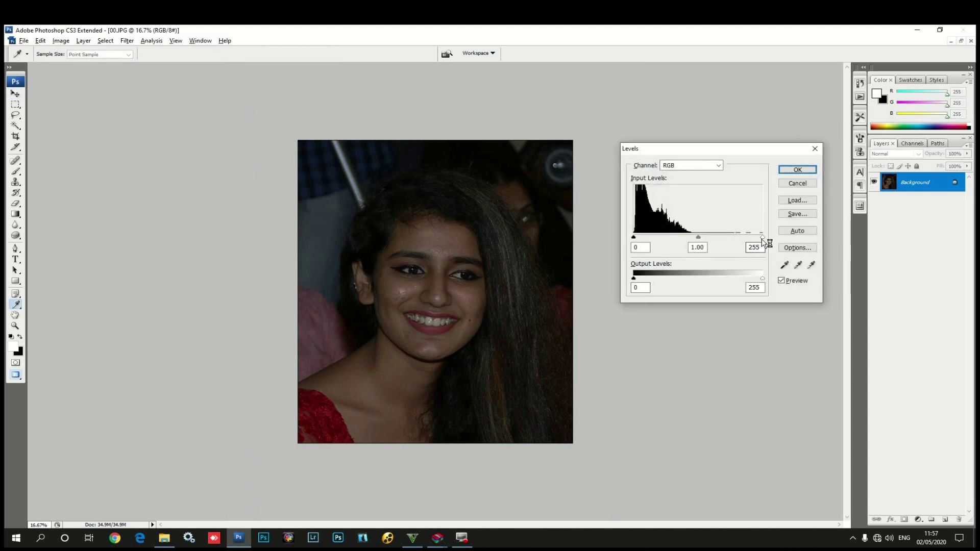
{"action": "left_click_drag", "start_coordinate": [763, 237], "coordinate": [699, 241]}
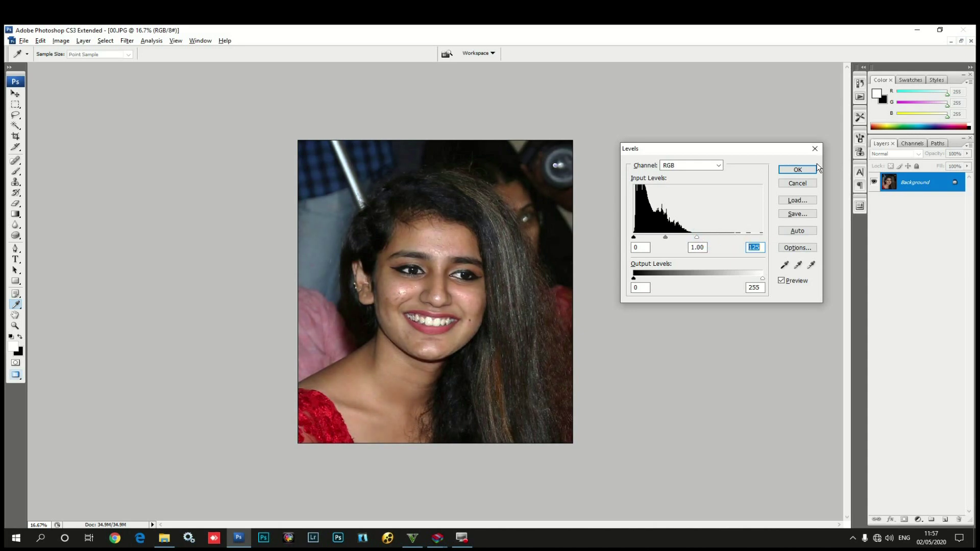
{"action": "left_click", "coordinate": [797, 169]}
Set up the Clone Stamp tool with 32% opacity and a 175 px brush for retouching the face
{"action": "key", "text": "v"}
{"action": "key", "text": "ctrl+plus"}
{"action": "mouse_move", "coordinate": [515, 225]}
{"action": "left_mouse_down"}
{"action": "mouse_move", "coordinate": [531, 242]}
{"action": "mouse_move", "coordinate": [530, 227]}
{"action": "left_mouse_up"}
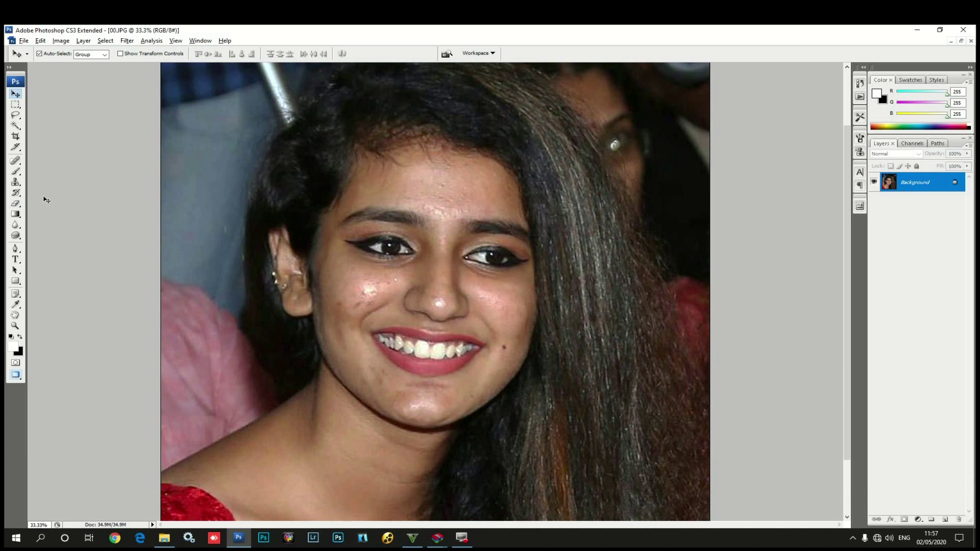
{"action": "key", "text": "s"}
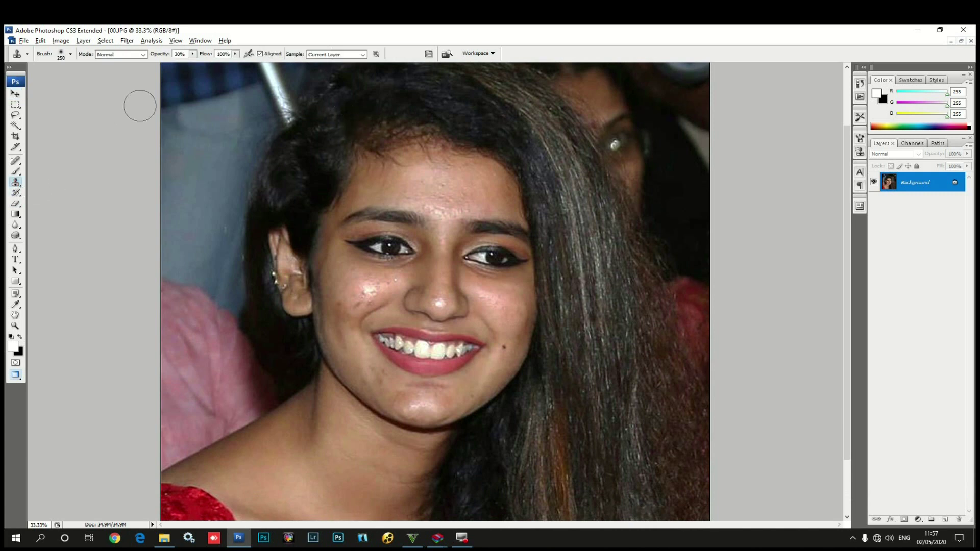
{"action": "left_click", "coordinate": [198, 54]}
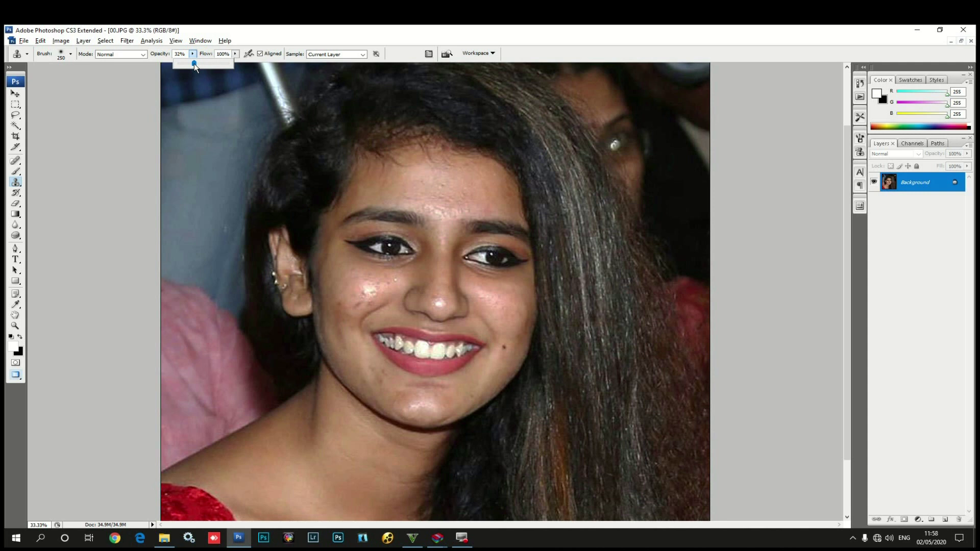
{"action": "key", "text": "Return"}
{"action": "left_click_drag", "start_coordinate": [442, 181], "coordinate": [443, 127]}
{"action": "left_click_drag", "start_coordinate": [322, 133], "coordinate": [321, 115]}
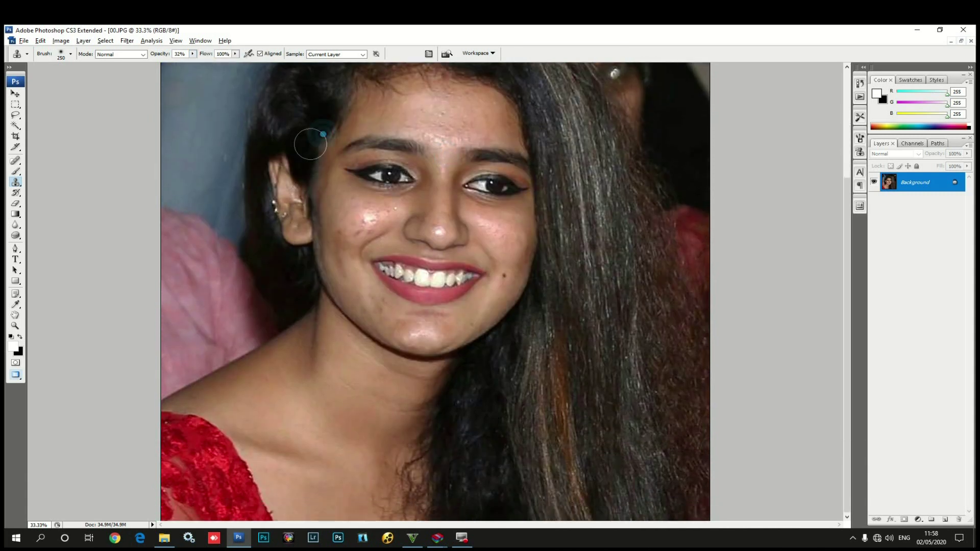
{"action": "key", "text": "bracketleft"}
{"action": "key", "text": "bracketleft"}
Clone clean skin over the shiny spots on the left cheek and the blemishes below the left mouth corner
{"action": "left_click", "coordinate": [384, 217], "text": "alt"}
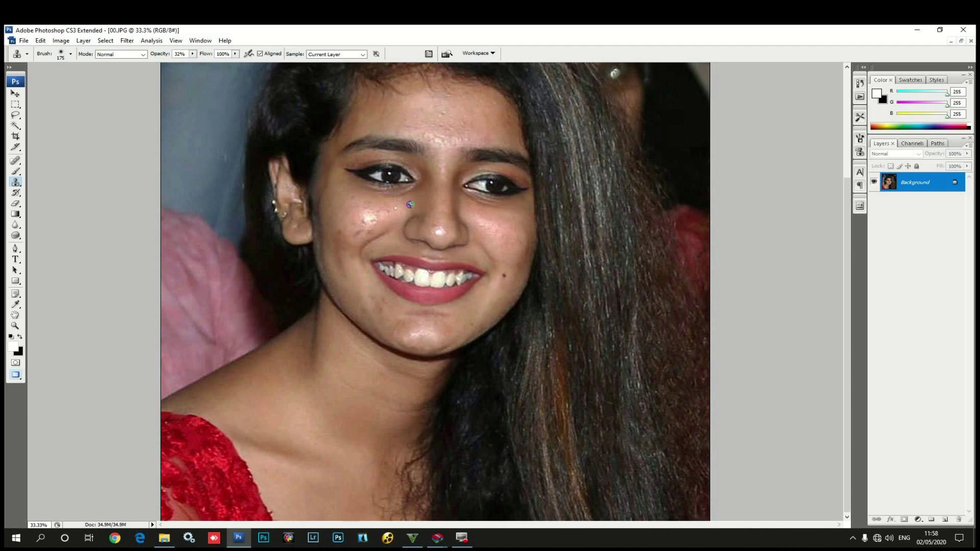
{"action": "left_click", "coordinate": [398, 207]}
{"action": "left_click", "coordinate": [392, 217], "text": "alt"}
{"action": "left_click", "coordinate": [395, 210]}
{"action": "mouse_move", "coordinate": [394, 214]}
{"action": "left_mouse_down"}
{"action": "mouse_move", "coordinate": [361, 209]}
{"action": "mouse_move", "coordinate": [373, 219]}
{"action": "mouse_move", "coordinate": [355, 216]}
{"action": "mouse_move", "coordinate": [355, 234]}
{"action": "mouse_move", "coordinate": [331, 213]}
{"action": "mouse_move", "coordinate": [349, 288]}
{"action": "mouse_move", "coordinate": [340, 240]}
{"action": "mouse_move", "coordinate": [383, 306]}
{"action": "left_mouse_up"}
{"action": "left_click", "coordinate": [387, 308]}
{"action": "left_click", "coordinate": [381, 304]}
{"action": "left_click", "coordinate": [380, 307]}
Clone out the mole on the right cheek and retouch the skin on the chin
{"action": "left_click", "coordinate": [499, 281]}
{"action": "left_click", "coordinate": [501, 276]}
{"action": "left_click", "coordinate": [503, 278]}
{"action": "left_click", "coordinate": [424, 323], "text": "alt"}
{"action": "left_click", "coordinate": [471, 325]}
{"action": "left_click", "coordinate": [475, 273]}
{"action": "key", "text": "ctrl+minus"}
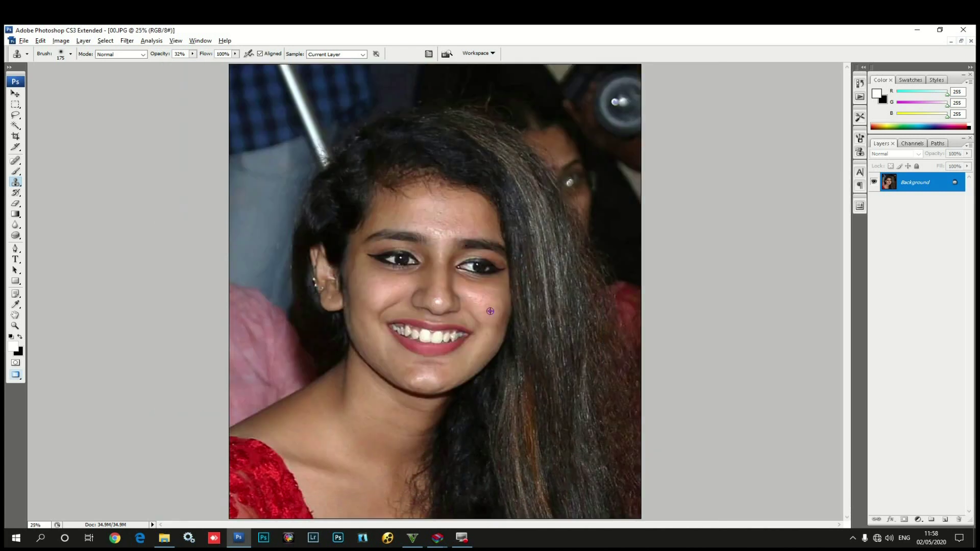
Even out the shiny skin on the forehead and left cheek with the Clone Stamp
{"action": "left_click", "coordinate": [428, 211]}
{"action": "left_click", "coordinate": [413, 218]}
{"action": "left_click", "coordinate": [445, 209], "text": "alt"}
{"action": "left_click", "coordinate": [453, 228], "text": "alt"}
{"action": "left_click", "coordinate": [381, 290], "text": "alt"}
{"action": "mouse_move", "coordinate": [366, 295]}
{"action": "left_mouse_down"}
{"action": "mouse_move", "coordinate": [361, 286]}
{"action": "mouse_move", "coordinate": [389, 284]}
{"action": "left_mouse_up"}
{"action": "key", "text": "ctrl+minus"}
{"action": "key", "text": "ctrl+minus"}
{"action": "left_click", "coordinate": [380, 287]}
{"action": "key", "text": "ctrl+plus"}
Smooth the skin with the Imagenomic Portraiture filter using the Smoothing: High preset
{"action": "left_click", "coordinate": [127, 41]}
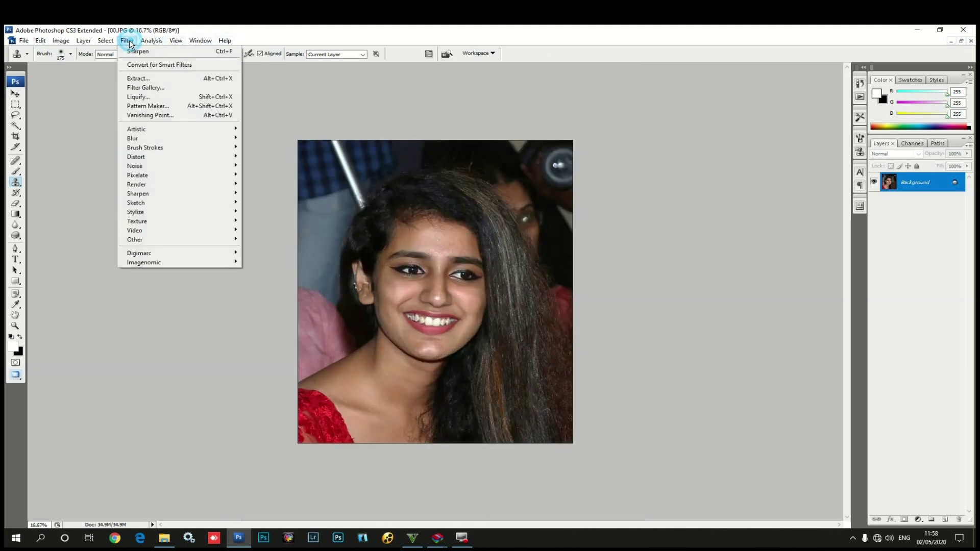
{"action": "mouse_move", "coordinate": [228, 265]}
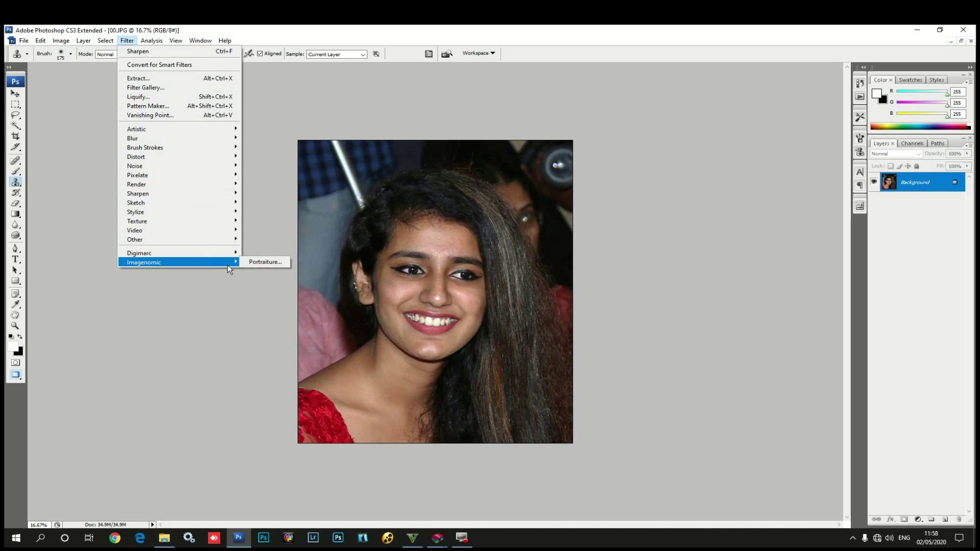
{"action": "left_click", "coordinate": [262, 263]}
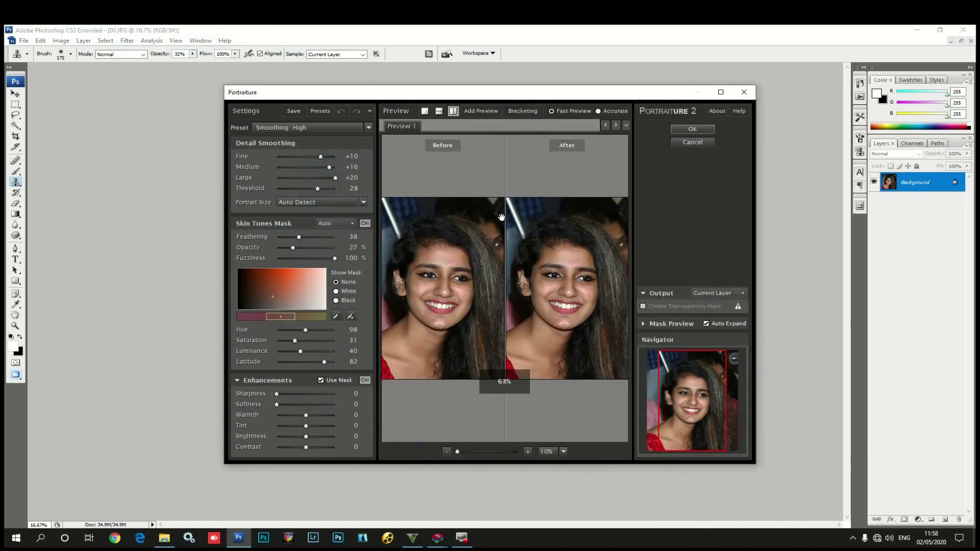
{"action": "left_click", "coordinate": [470, 452]}
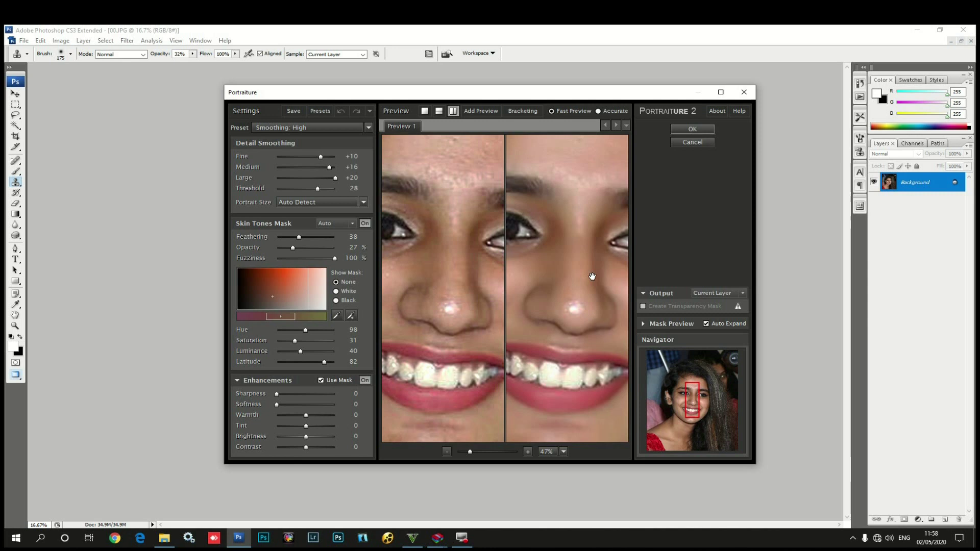
{"action": "left_click_drag", "start_coordinate": [469, 452], "coordinate": [465, 453]}
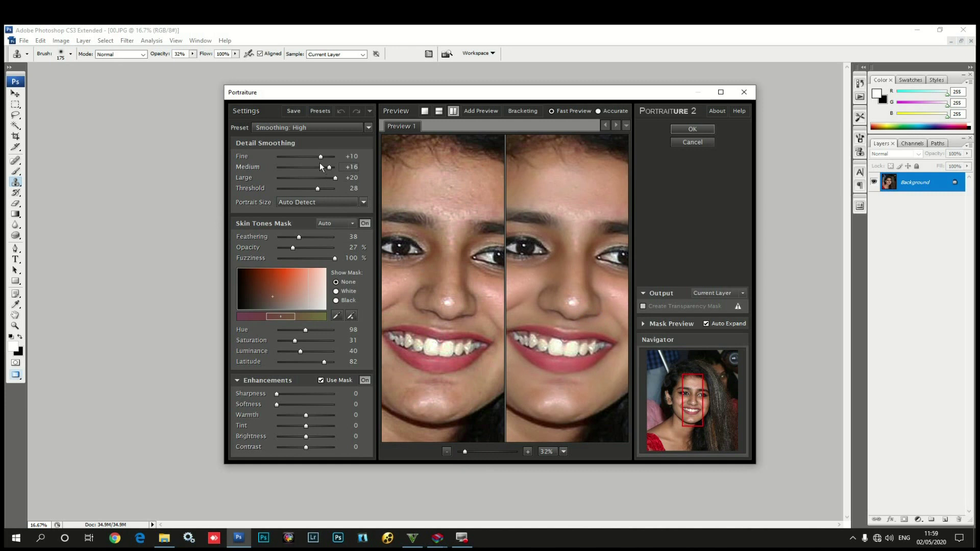
{"action": "left_click", "coordinate": [329, 128]}
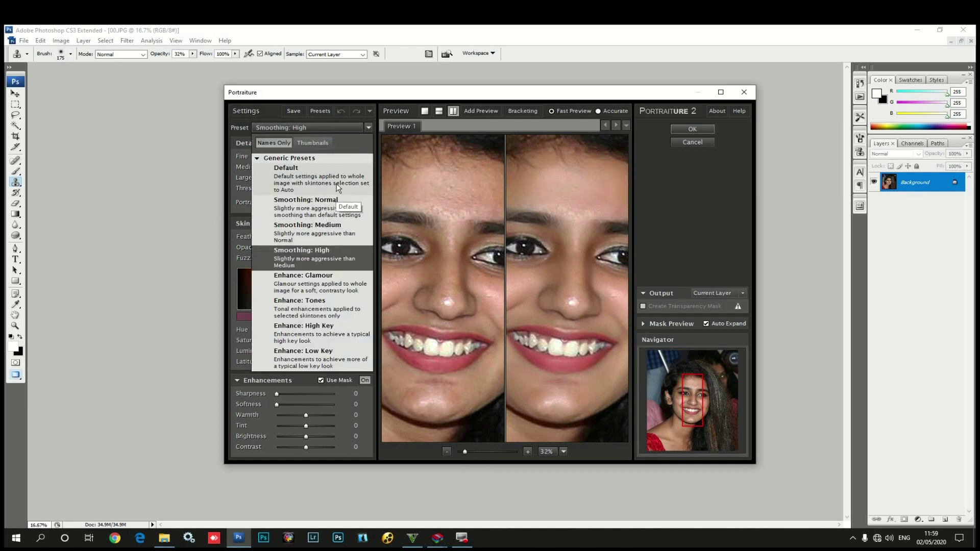
{"action": "left_click", "coordinate": [333, 250]}
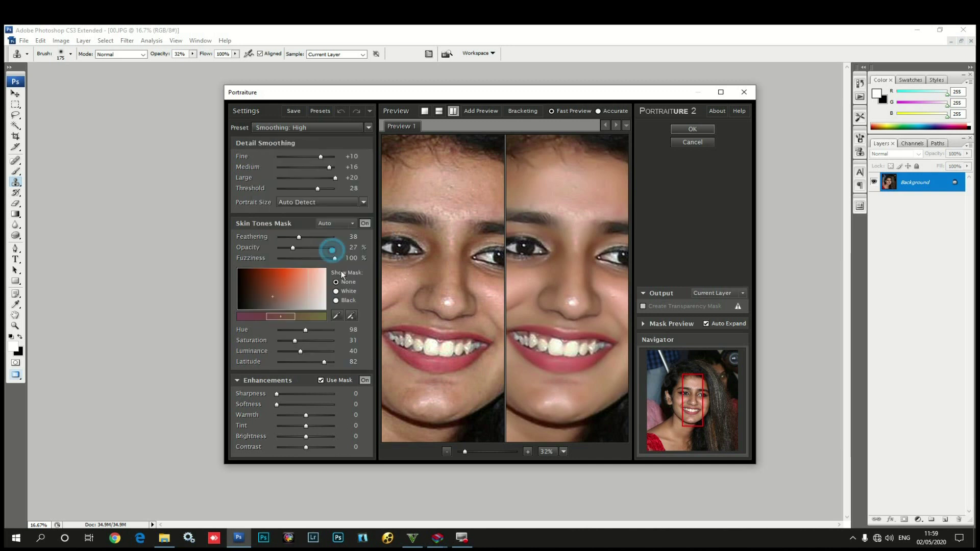
{"action": "left_click", "coordinate": [690, 129]}
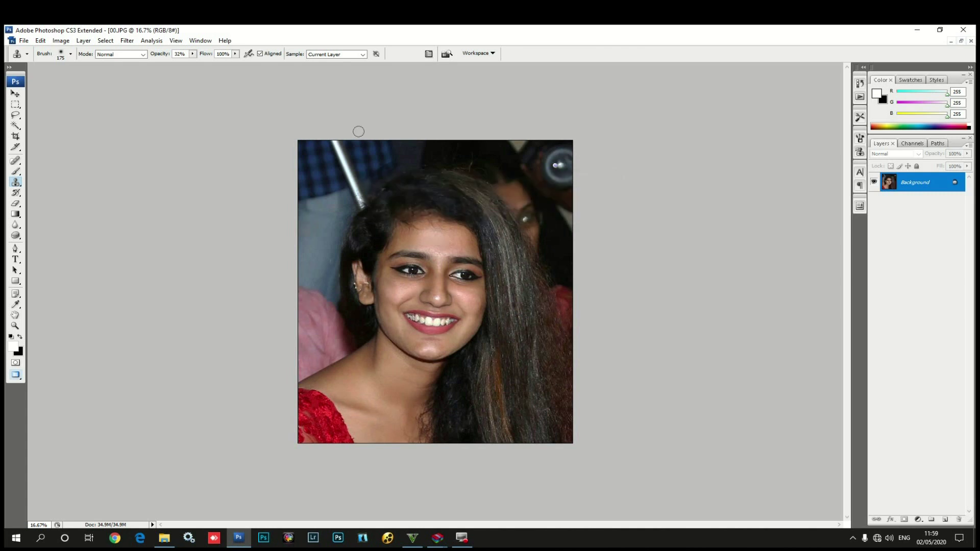
Enlarge the Clone Stamp brush to 250 px and soften the highlights on the left cheek
{"action": "scroll", "coordinate": [503, 280], "scroll_direction": "up", "scroll_amount": 1}
{"action": "scroll", "coordinate": [431, 280], "scroll_direction": "down", "scroll_amount": 1}
{"action": "key", "text": "bracketright"}
{"action": "key", "text": "bracketright"}
{"action": "key", "text": "bracketright"}
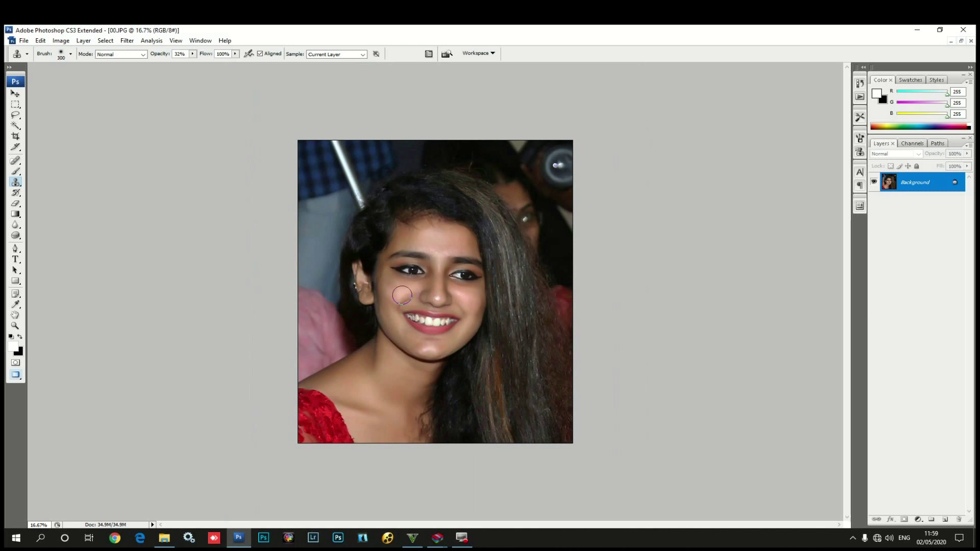
{"action": "key", "text": "ctrl+plus"}
{"action": "key", "text": "bracketleft"}
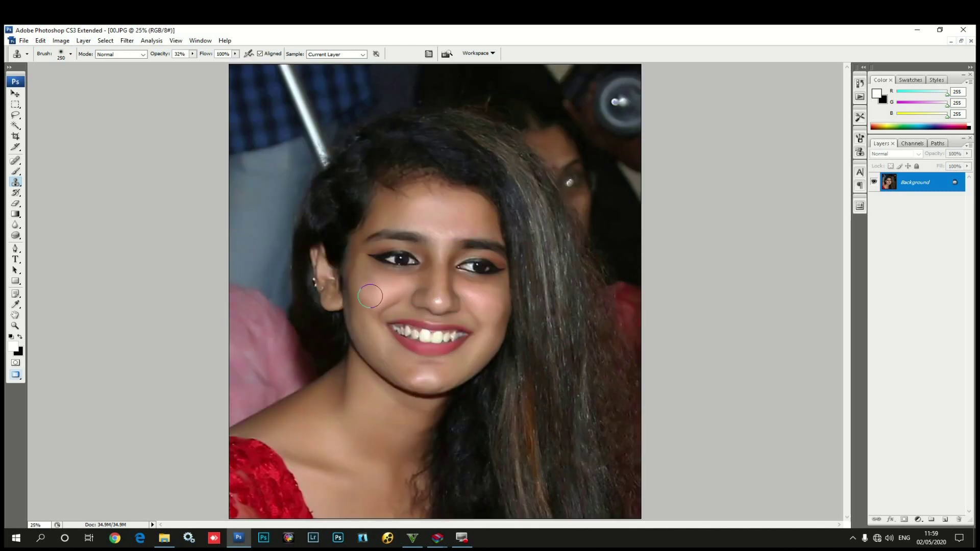
{"action": "left_click", "coordinate": [373, 284]}
{"action": "left_click", "coordinate": [364, 287]}
{"action": "left_click", "coordinate": [356, 301]}
Clone over the highlights on the chin, right cheek and forehead
{"action": "left_click", "coordinate": [407, 372], "text": "alt"}
{"action": "left_click_drag", "start_coordinate": [409, 373], "coordinate": [425, 377]}
{"action": "mouse_move", "coordinate": [496, 308]}
{"action": "left_mouse_down"}
{"action": "mouse_move", "coordinate": [496, 317]}
{"action": "mouse_move", "coordinate": [481, 291]}
{"action": "mouse_move", "coordinate": [470, 291]}
{"action": "left_mouse_up"}
{"action": "left_click", "coordinate": [440, 229]}
{"action": "left_click", "coordinate": [435, 218]}
{"action": "left_click", "coordinate": [429, 207]}
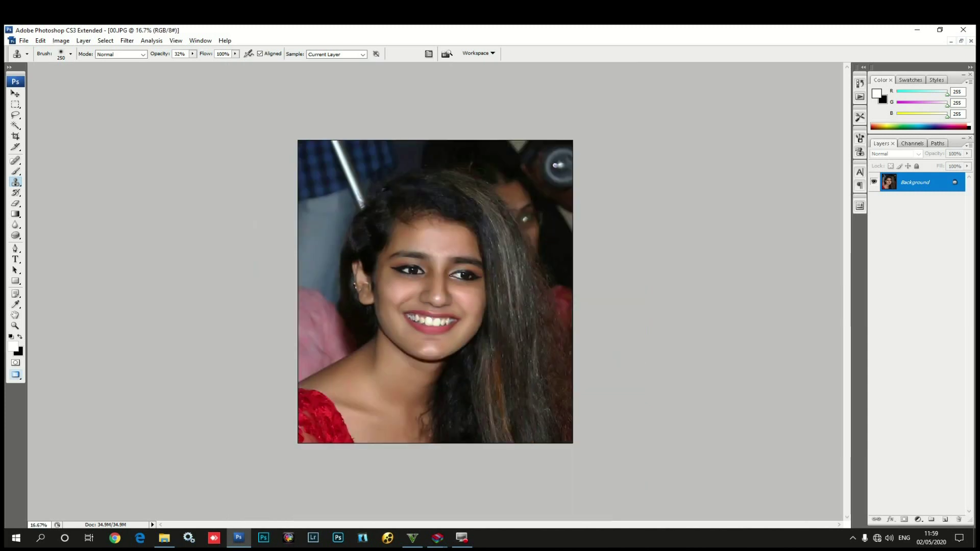
{"action": "left_click", "coordinate": [406, 257], "text": "alt"}
Sharpen the portrait with the Sharpen More filter
{"action": "left_click", "coordinate": [130, 42]}
{"action": "mouse_move", "coordinate": [181, 195]}
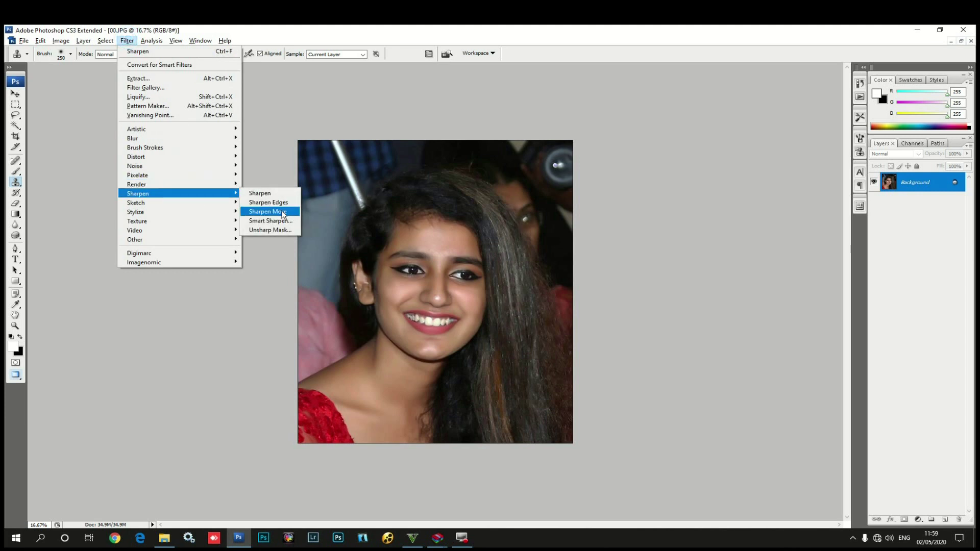
{"action": "left_click", "coordinate": [271, 212]}
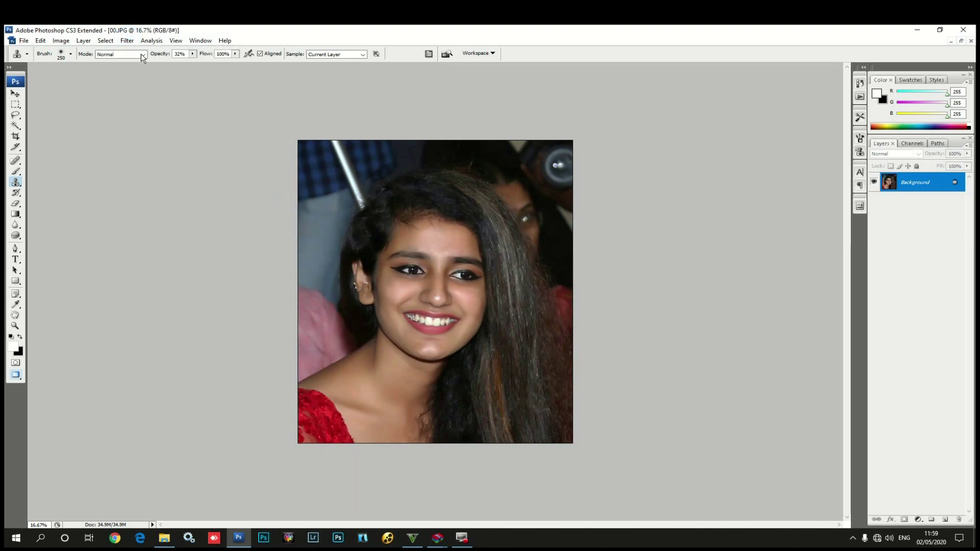
Deepen the Blacks with a Selective Color adjustment, setting Black to +4%
{"action": "key", "text": "v"}
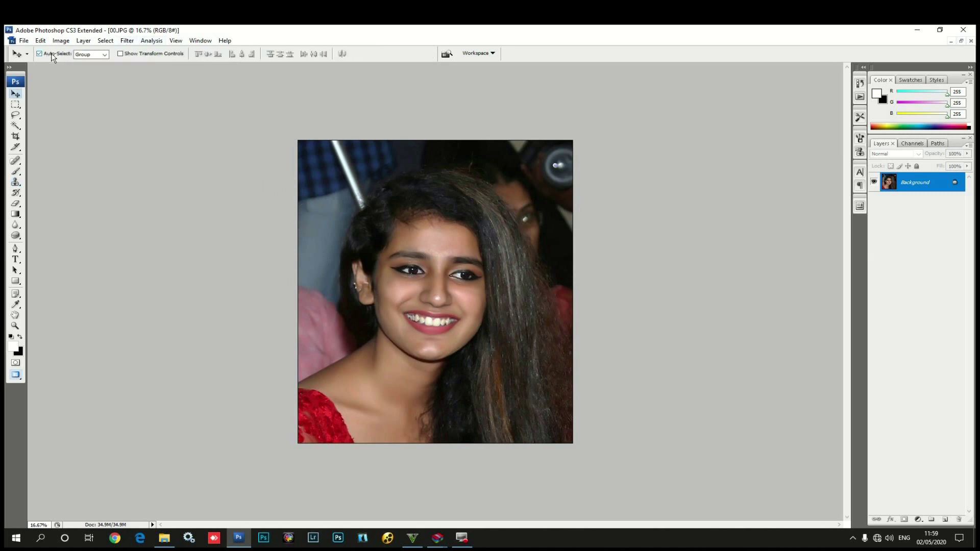
{"action": "left_click", "coordinate": [60, 40]}
{"action": "mouse_move", "coordinate": [70, 65]}
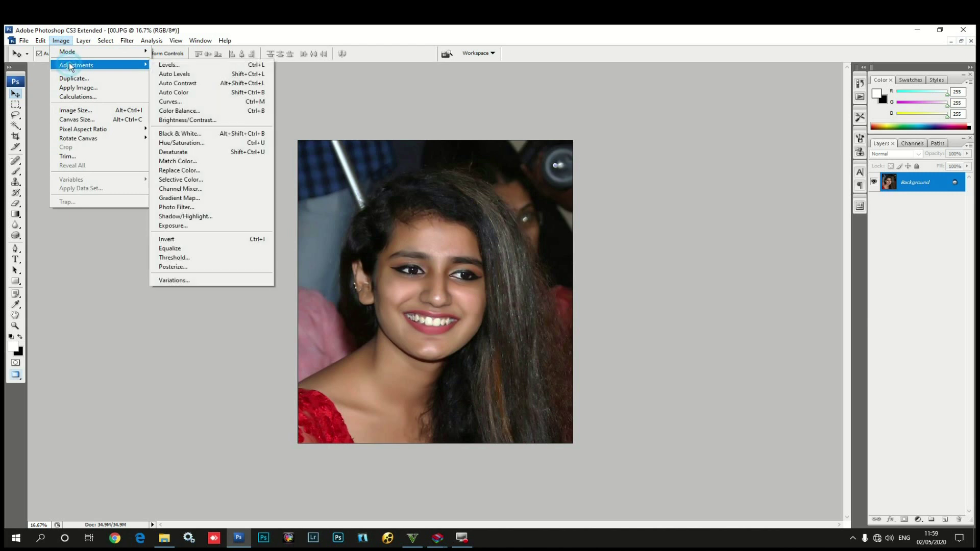
{"action": "left_click", "coordinate": [55, 42]}
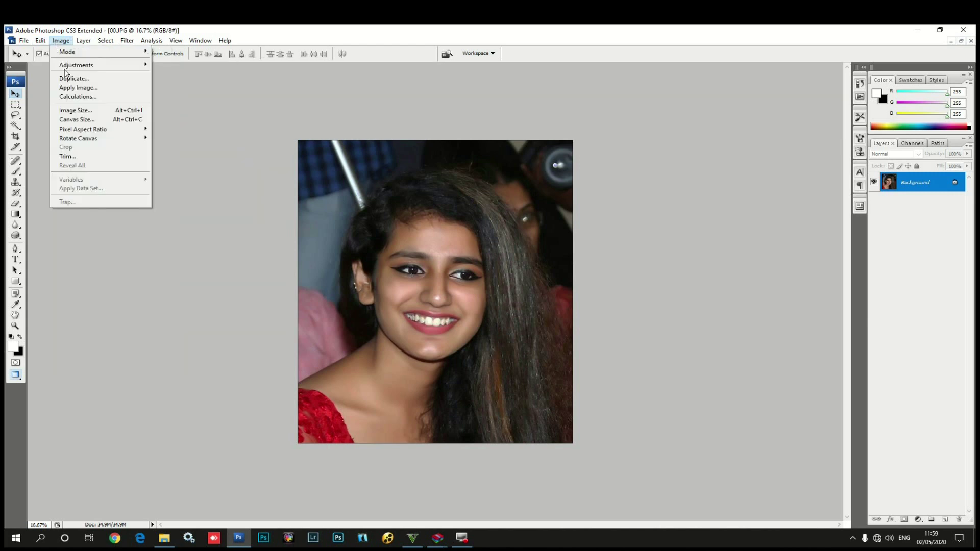
{"action": "mouse_move", "coordinate": [72, 65]}
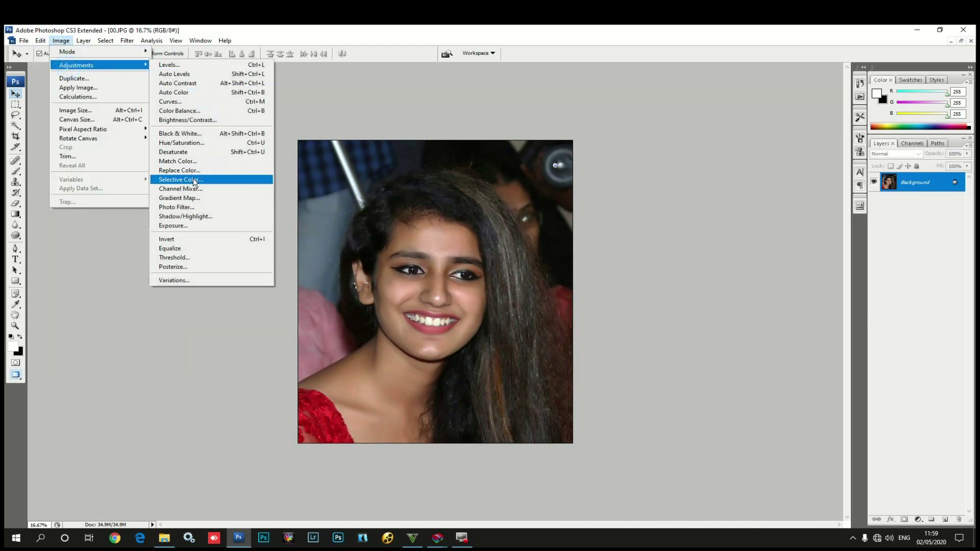
{"action": "left_click", "coordinate": [195, 180]}
{"action": "left_click", "coordinate": [663, 165]}
{"action": "left_click", "coordinate": [664, 238]}
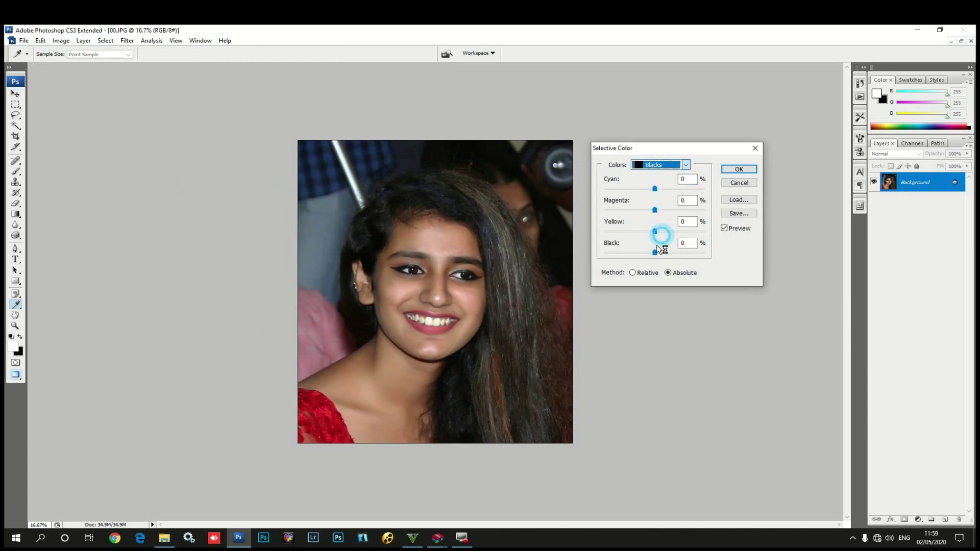
{"action": "left_click", "coordinate": [657, 253]}
{"action": "left_click_drag", "start_coordinate": [657, 253], "coordinate": [657, 255]}
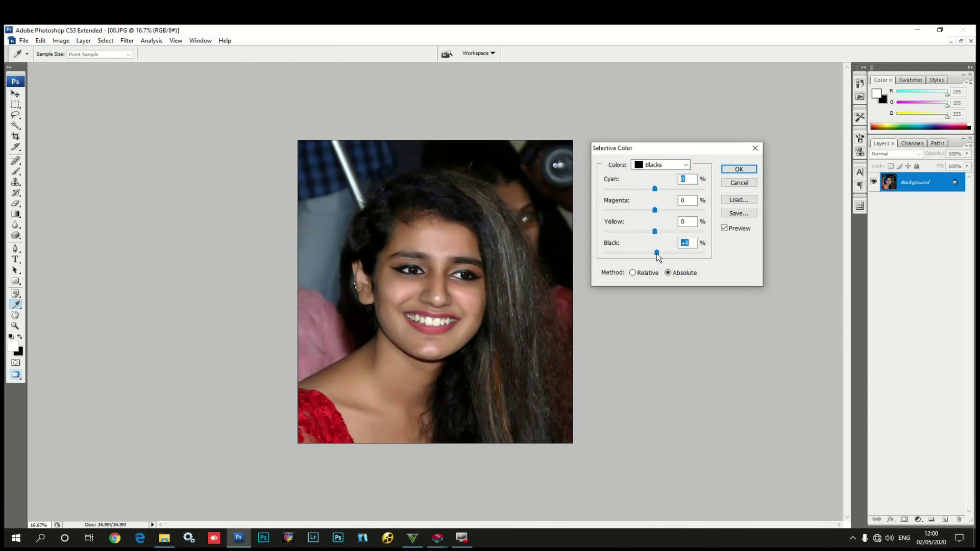
{"action": "left_click", "coordinate": [739, 169]}
Brighten the midtones with Curves by raising the RGB curve at input 124 to output 133
{"action": "key", "text": "ctrl+m"}
{"action": "left_click_drag", "start_coordinate": [702, 265], "coordinate": [701, 263]}
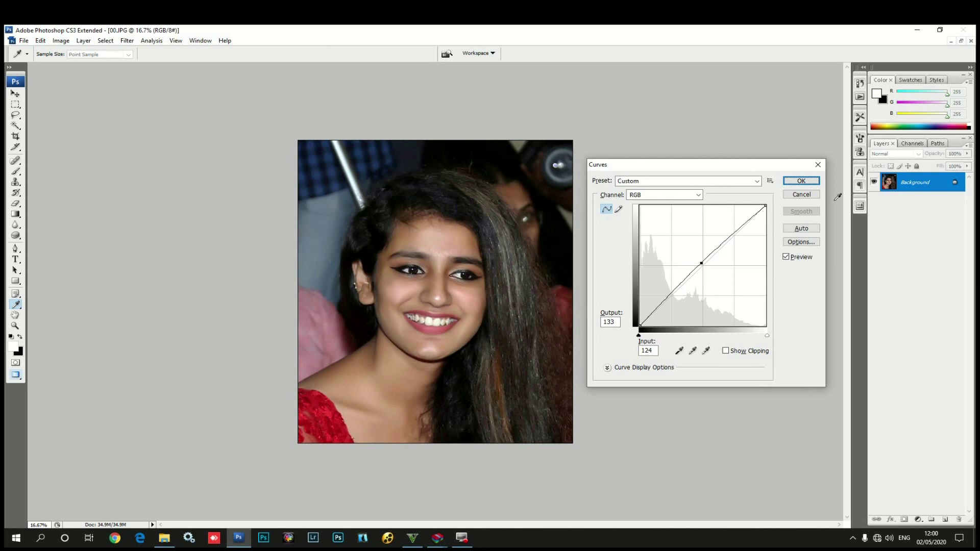
{"action": "left_click", "coordinate": [801, 181]}
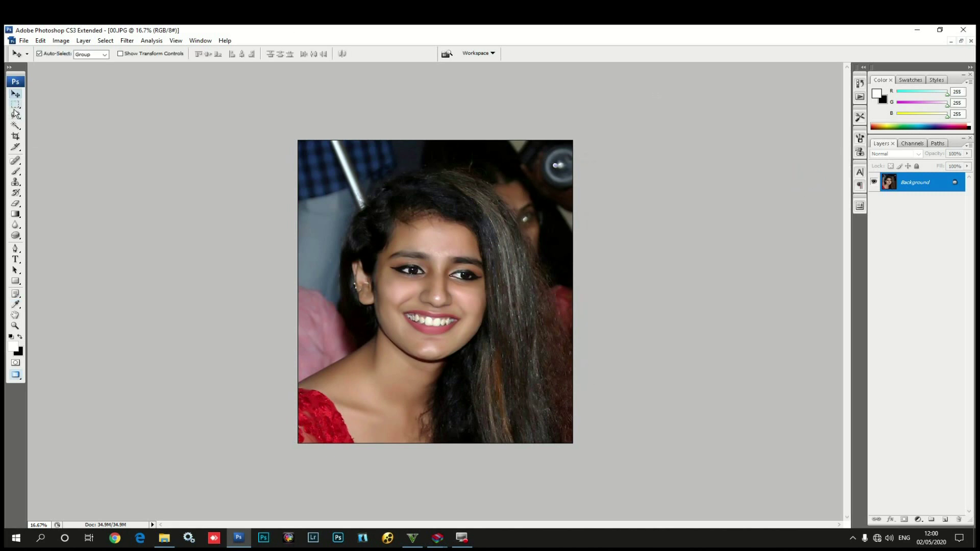
Select the dark background and hair areas with the Magic Wand at tolerance 88
{"action": "key", "text": "w"}
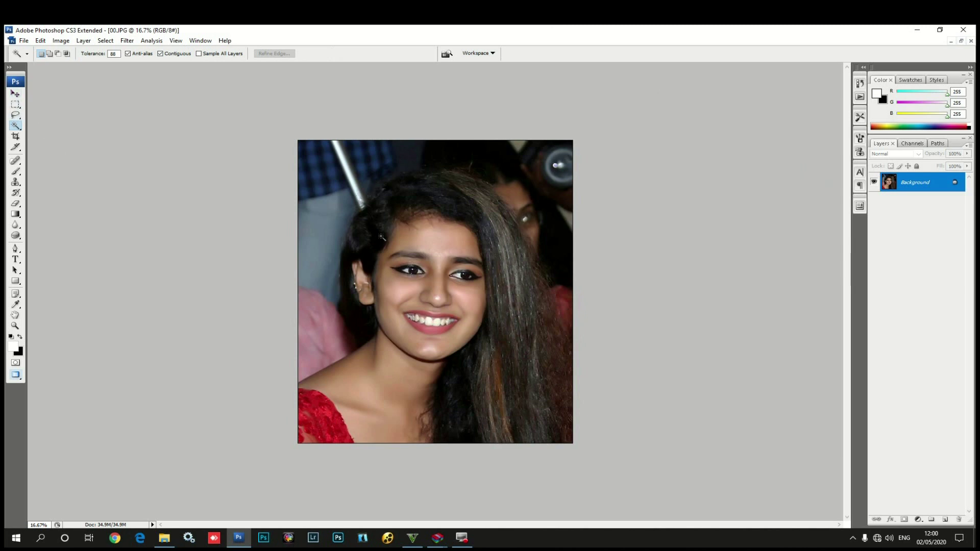
{"action": "left_click", "coordinate": [532, 186]}
{"action": "left_click", "coordinate": [517, 195]}
{"action": "left_click", "coordinate": [537, 176]}
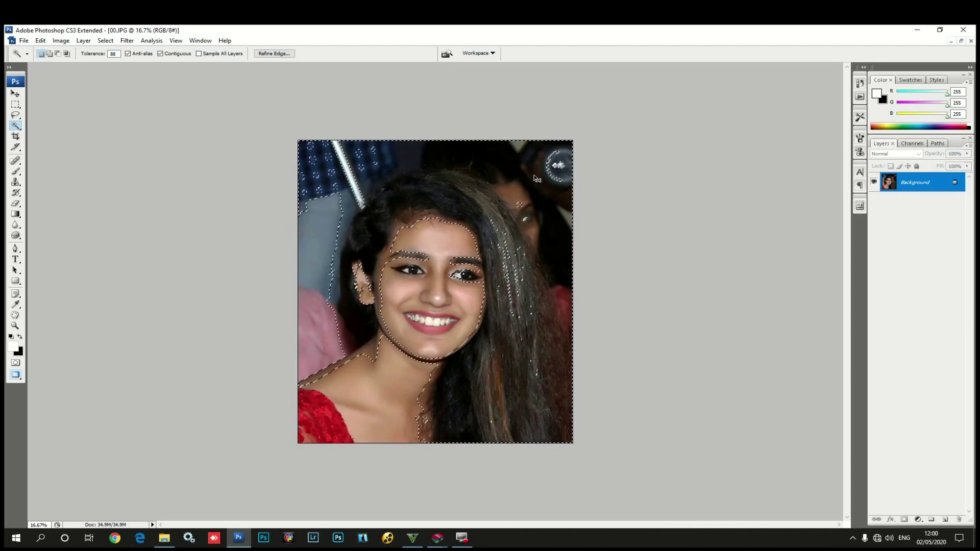
Adjust the midtones of the selected background and hair areas with Levels, and clear the selection
{"action": "key", "text": "ctrl+l"}
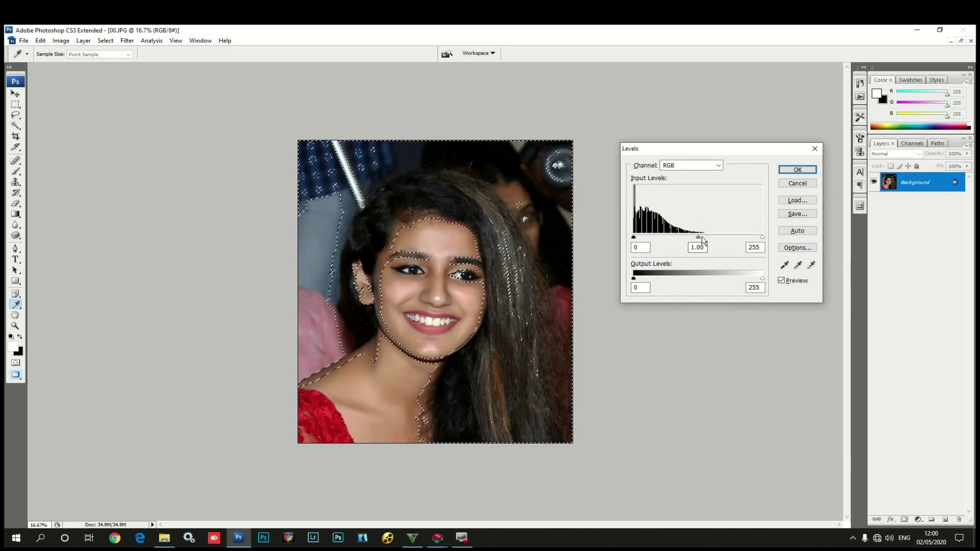
{"action": "left_click_drag", "start_coordinate": [706, 238], "coordinate": [701, 243]}
{"action": "left_click", "coordinate": [798, 168]}
{"action": "key", "text": "ctrl+d"}
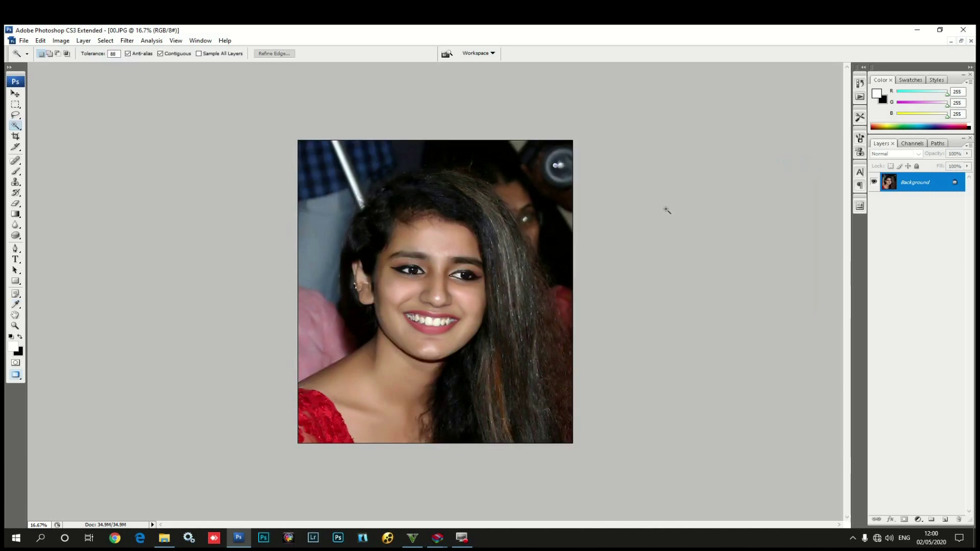
Select a rectangle just inside the edges of the portrait and feather the selection by 250 pixels
{"action": "left_click", "coordinate": [16, 104]}
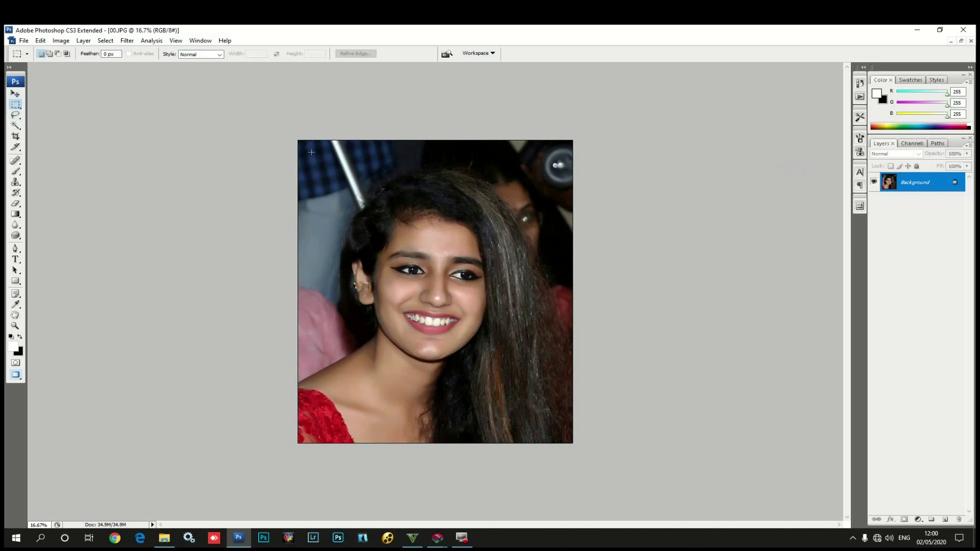
{"action": "left_click_drag", "start_coordinate": [557, 430], "coordinate": [563, 435]}
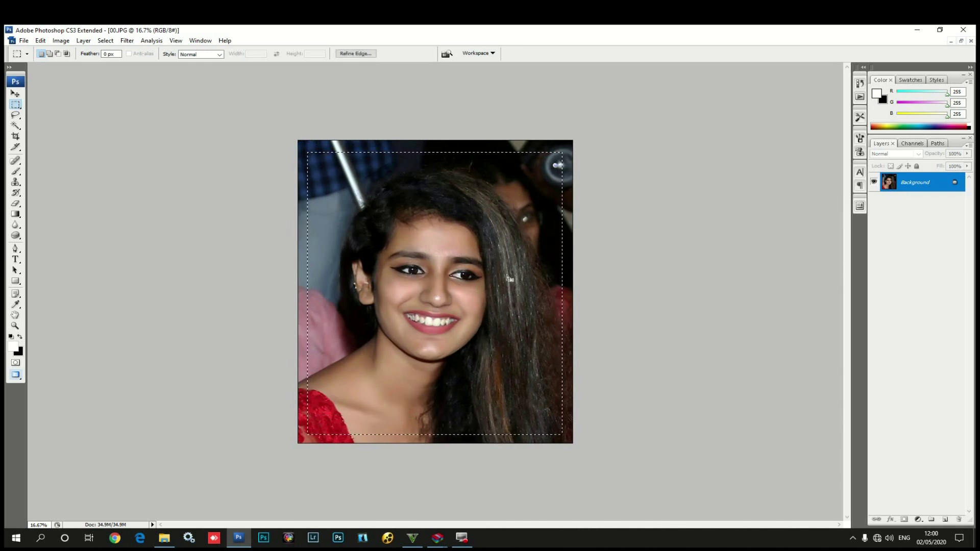
{"action": "right_click", "coordinate": [497, 247]}
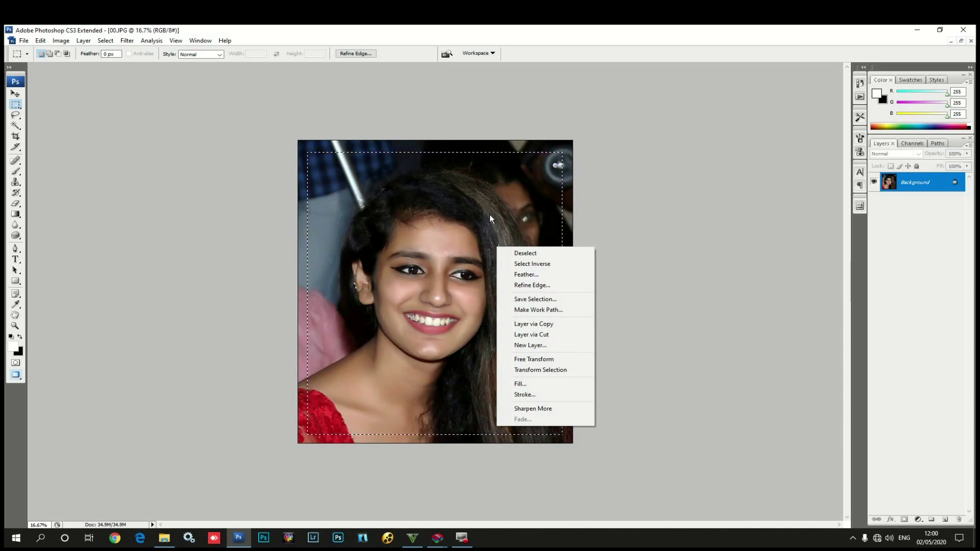
{"action": "left_click", "coordinate": [524, 275]}
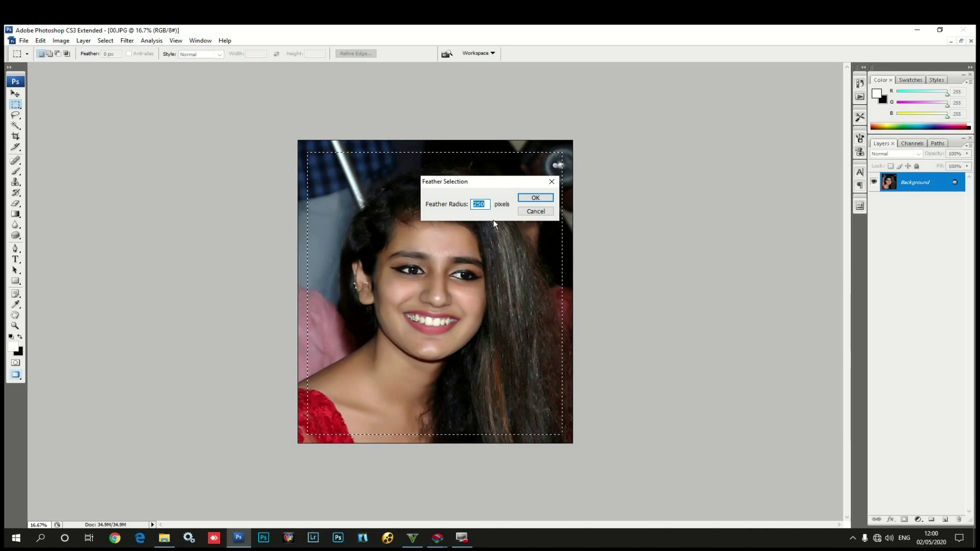
{"action": "key", "text": "Return"}
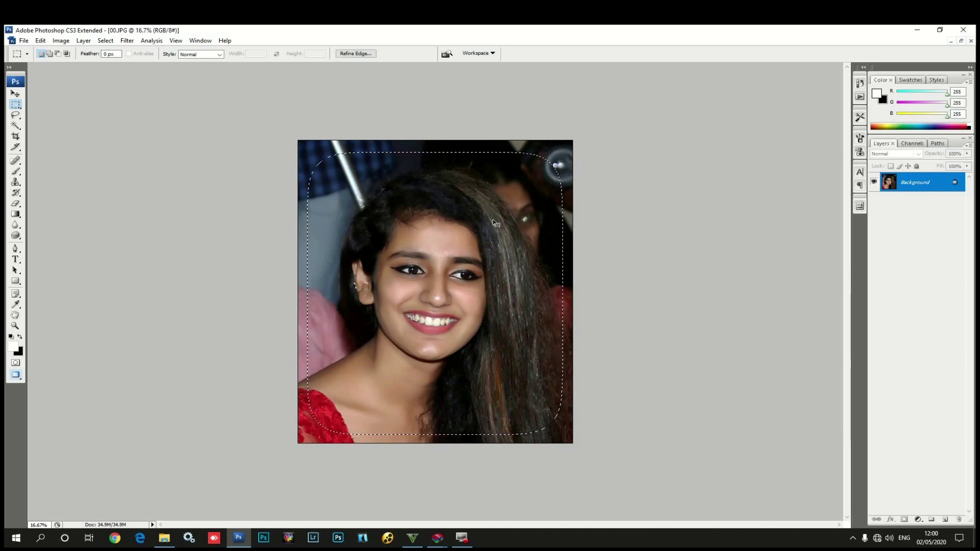
Invert the feathered selection and delete the border area to create a soft black vignette, clearing the selection
{"action": "key", "text": "ctrl+shift+i"}
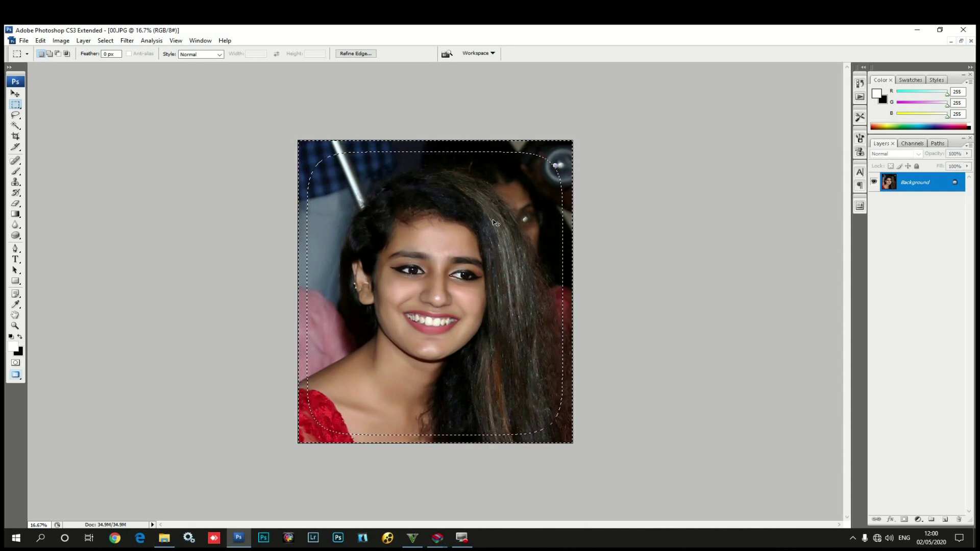
{"action": "key", "text": "Delete"}
{"action": "key", "text": "ctrl+d"}
{"action": "key", "text": "v"}
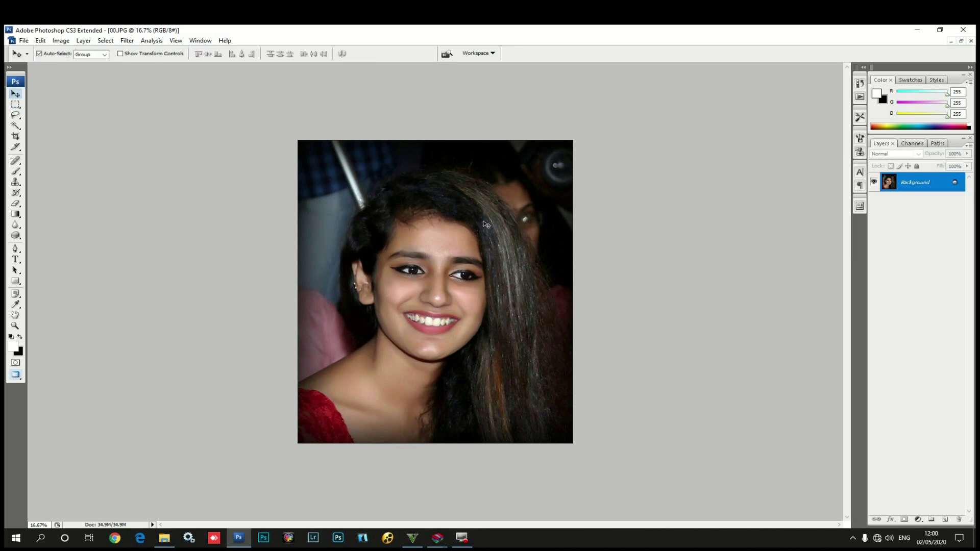
Preview the vignetted portrait in full-screen mode, return to the standard window view and move its window aside
{"action": "key", "text": "f"}
{"action": "key", "text": "f"}
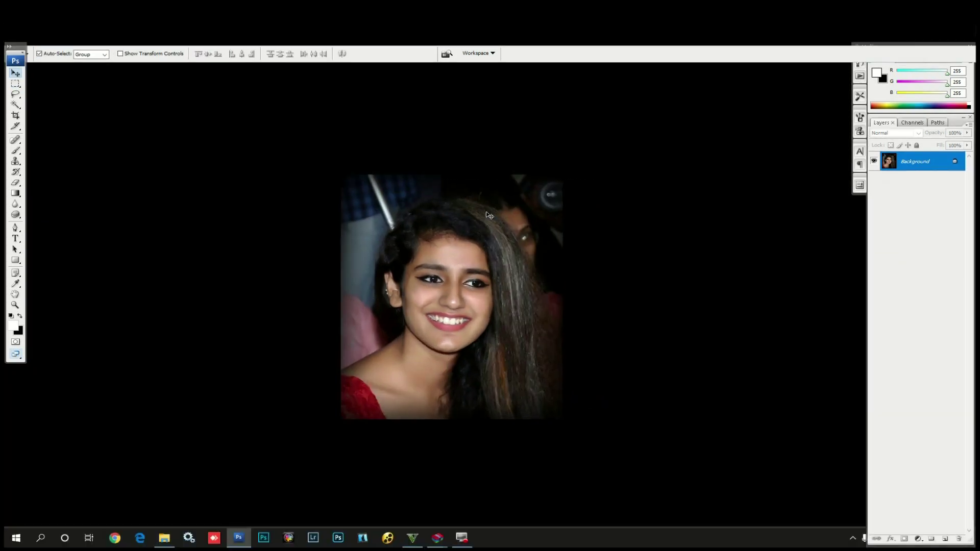
{"action": "key", "text": "f"}
{"action": "left_click_drag", "start_coordinate": [230, 74], "coordinate": [634, 102]}
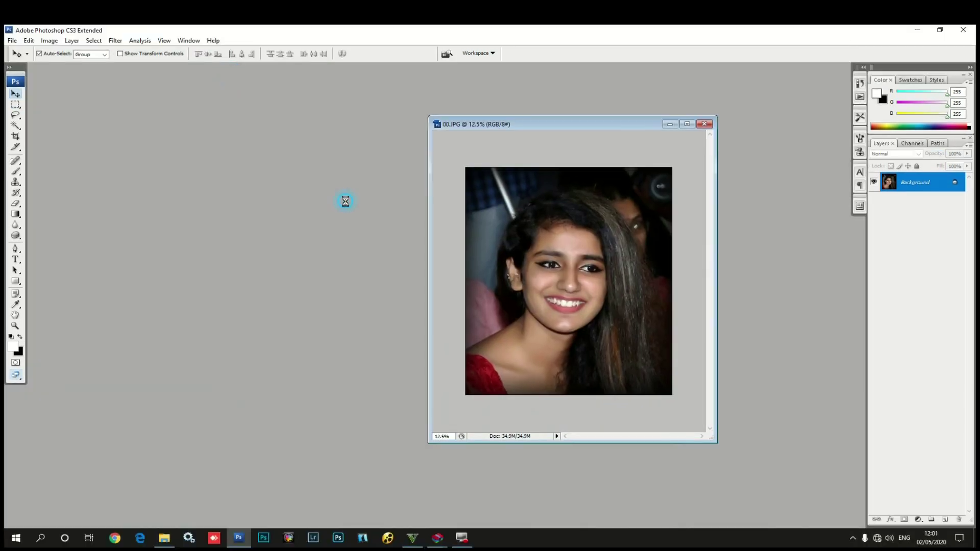
Open the original 00 photo from the Desktop under a changed file name and arrange it beside the retouched portrait
{"action": "double_click", "coordinate": [343, 201]}
{"action": "left_click", "coordinate": [530, 153]}
{"action": "left_click", "coordinate": [543, 193]}
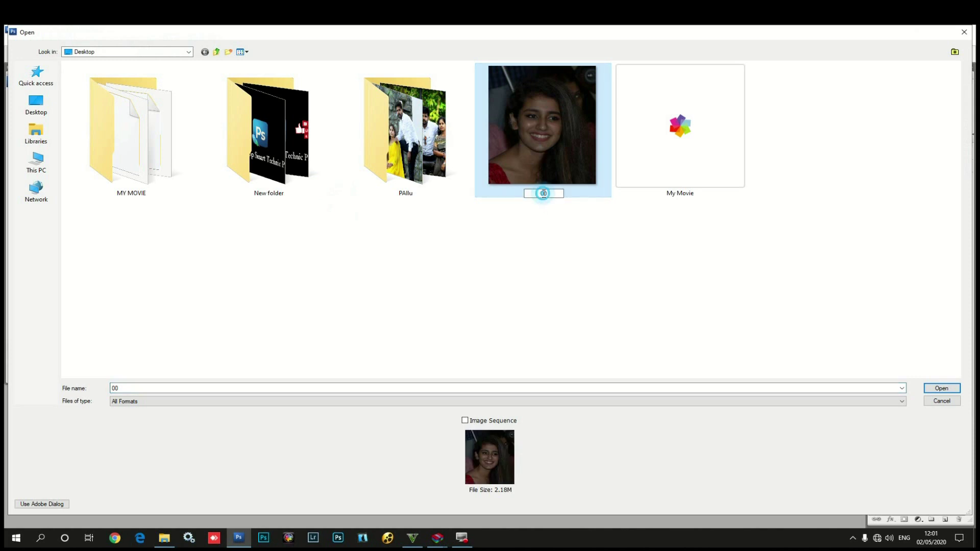
{"action": "double_click", "coordinate": [547, 153]}
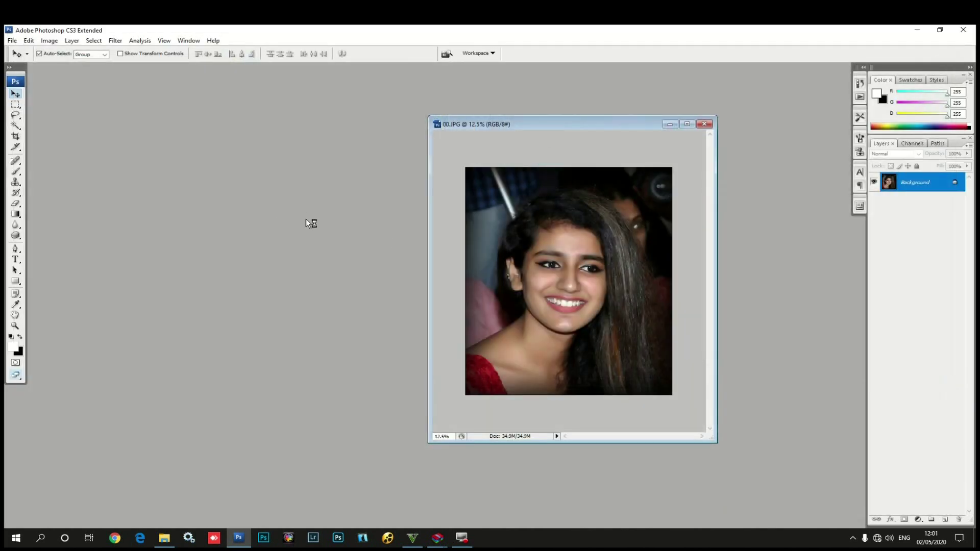
{"action": "left_click_drag", "start_coordinate": [235, 82], "coordinate": [379, 118]}
{"action": "left_click_drag", "start_coordinate": [563, 125], "coordinate": [581, 118]}
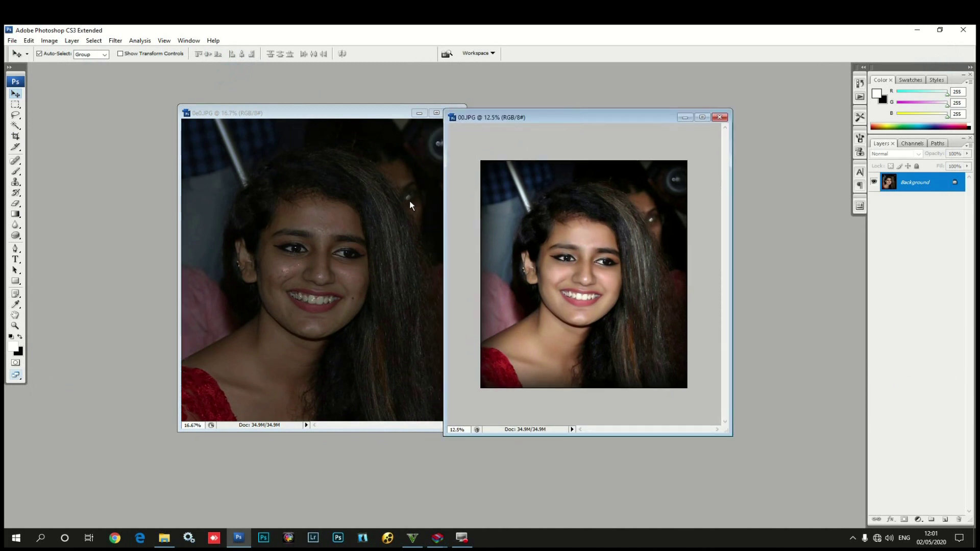